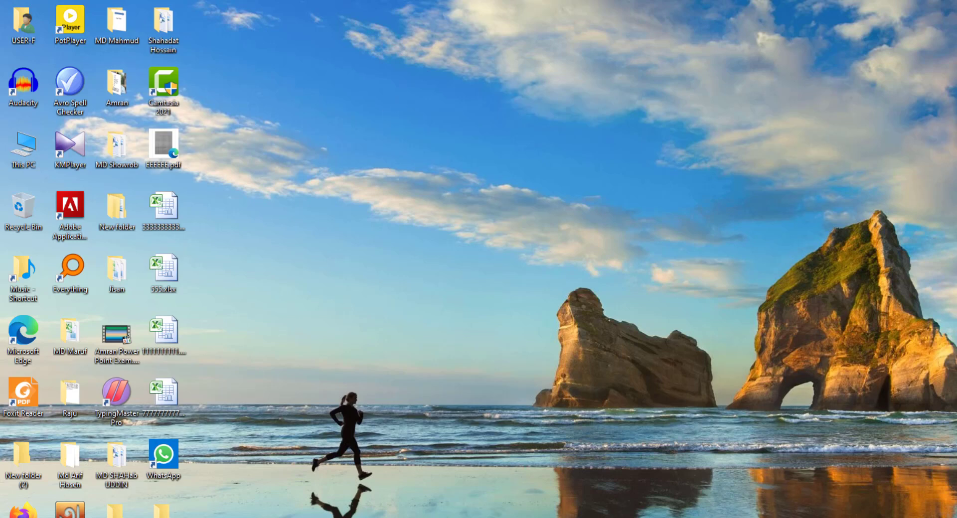
Find Microsoft Excel 2010 on the computer and open it with a blank workbook
{"action": "key", "text": "super"}
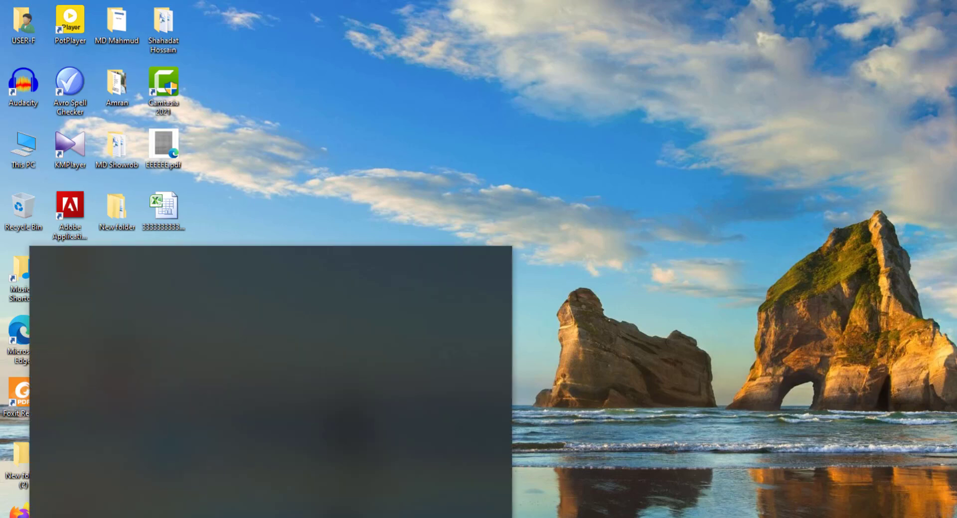
{"action": "type", "text": "e"}
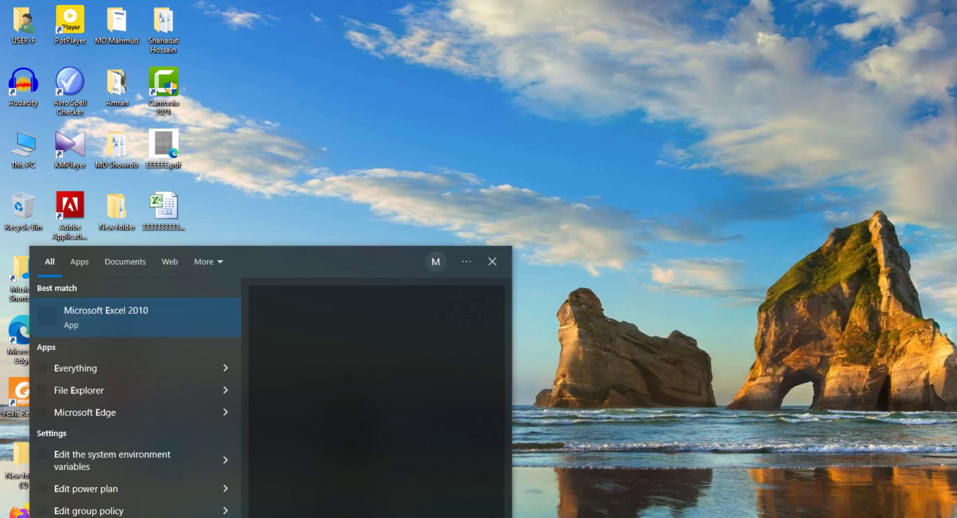
{"action": "type", "text": "cel"}
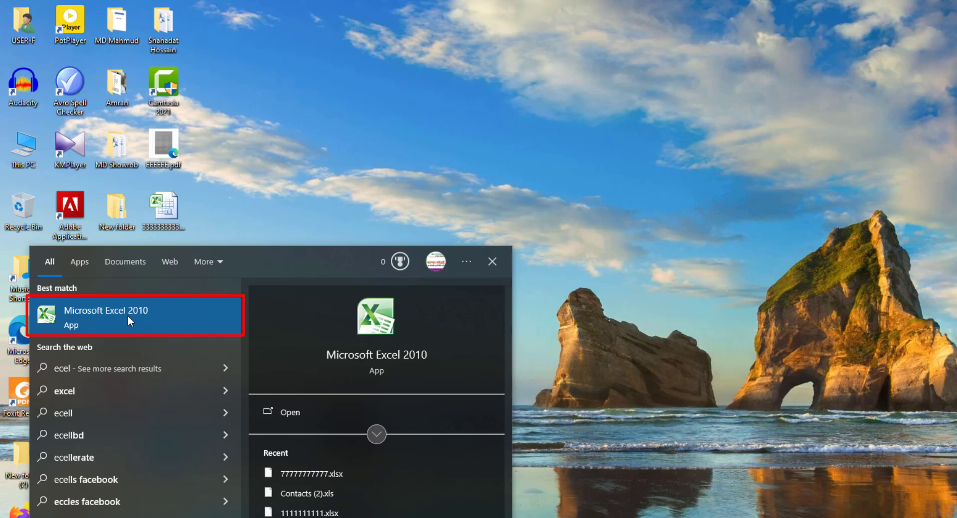
{"action": "left_click", "coordinate": [113, 313]}
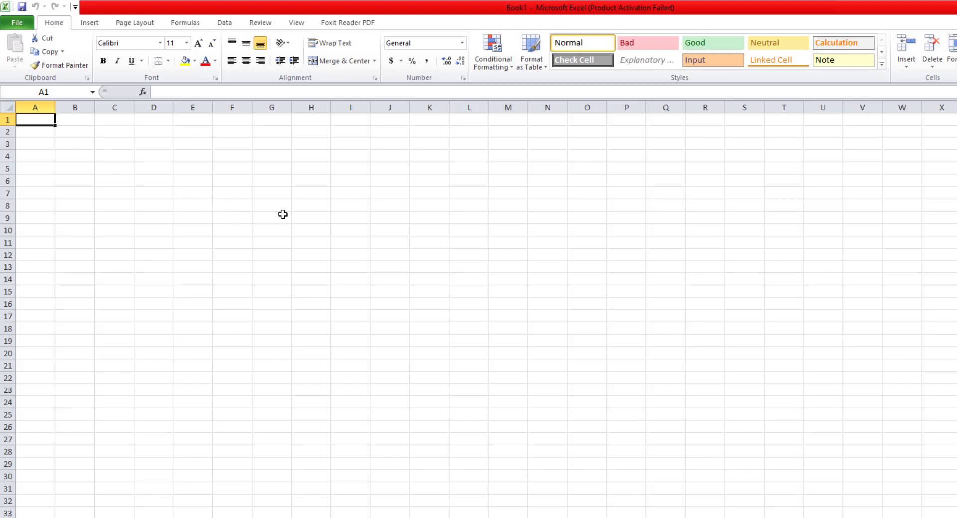
Enter the numbers 40 in cell G6 and 30 in cell G7
{"action": "left_click", "coordinate": [276, 184]}
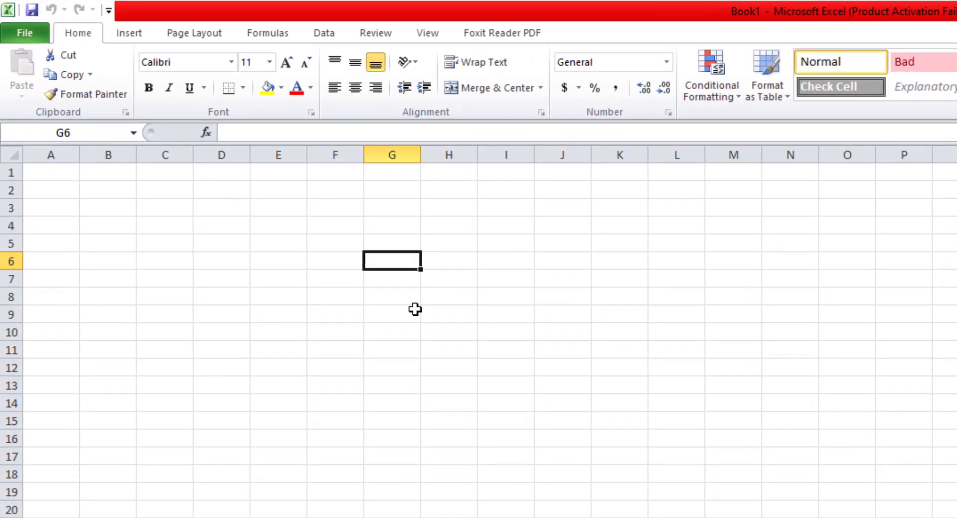
{"action": "type", "text": "40"}
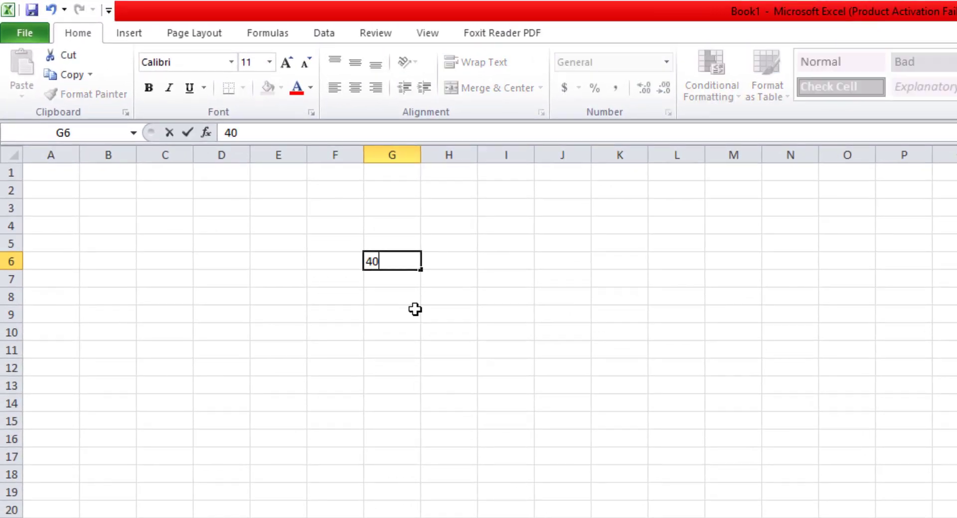
{"action": "key", "text": "Return"}
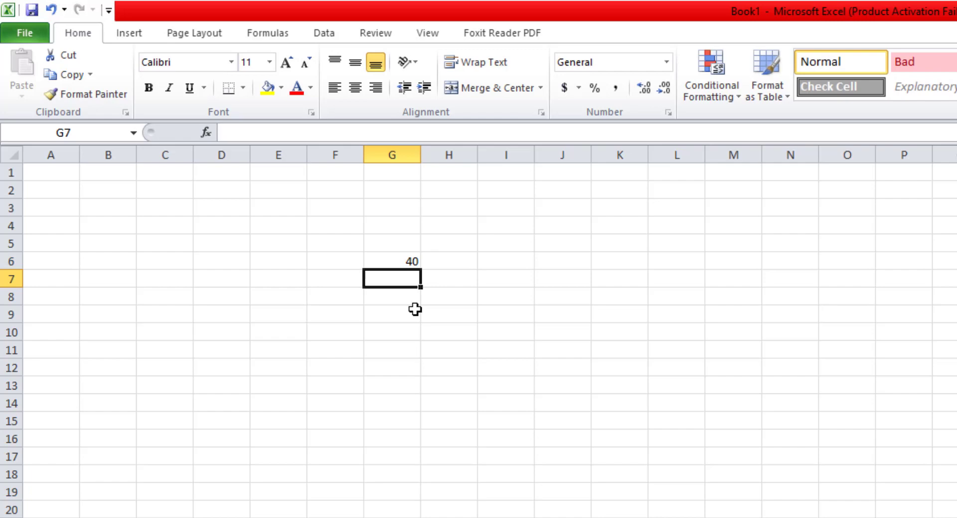
{"action": "type", "text": "30"}
{"action": "key", "text": "Return"}
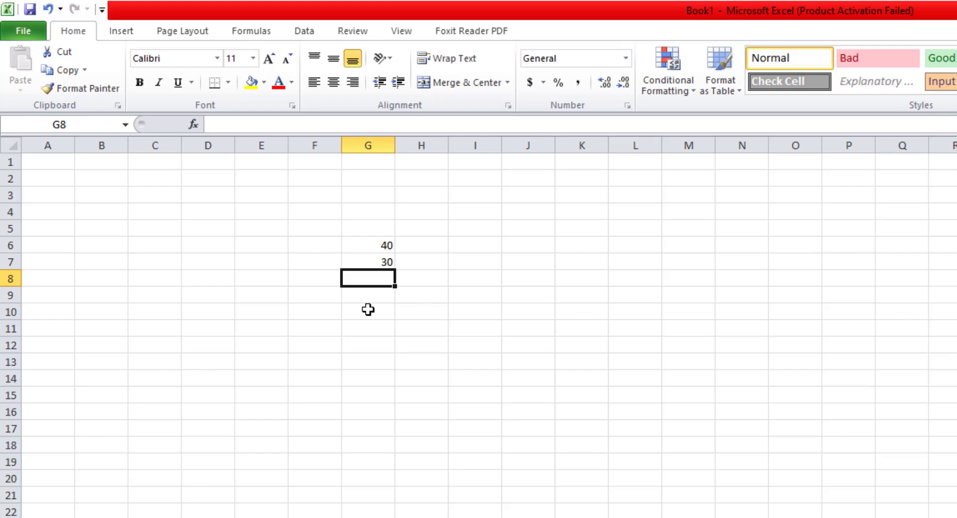
Add the two numbers in cell G8 with the formula =G6+G7
{"action": "type", "text": "="}
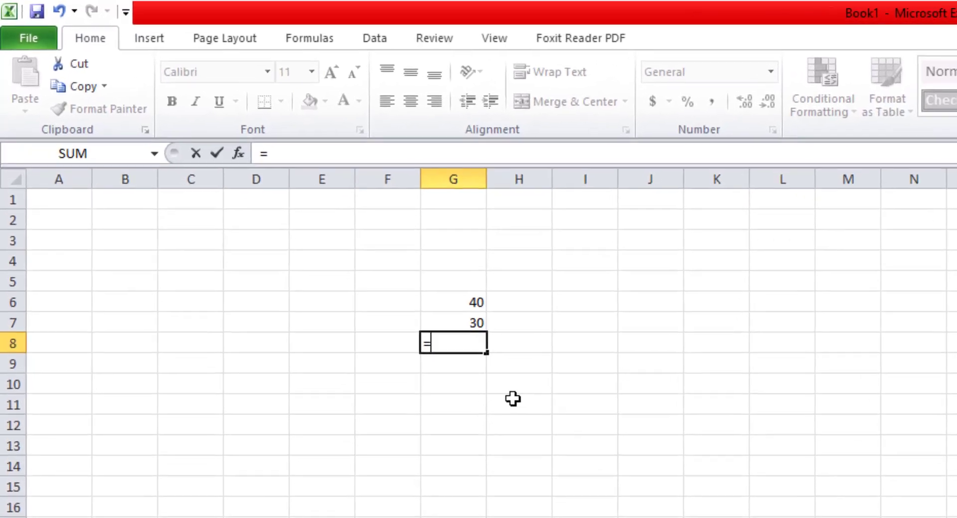
{"action": "type", "text": "g6"}
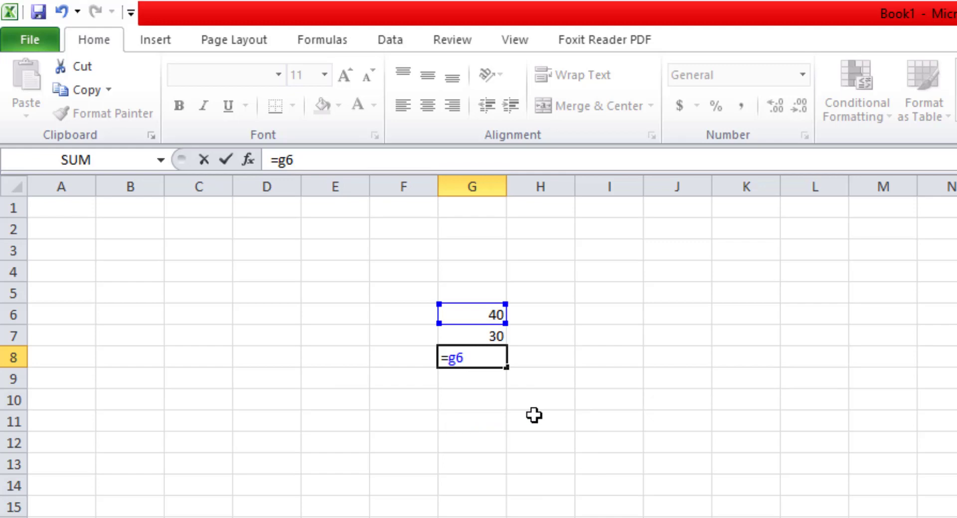
{"action": "type", "text": "="}
{"action": "key", "text": "BackSpace"}
{"action": "type", "text": "+"}
{"action": "left_click", "coordinate": [475, 334]}
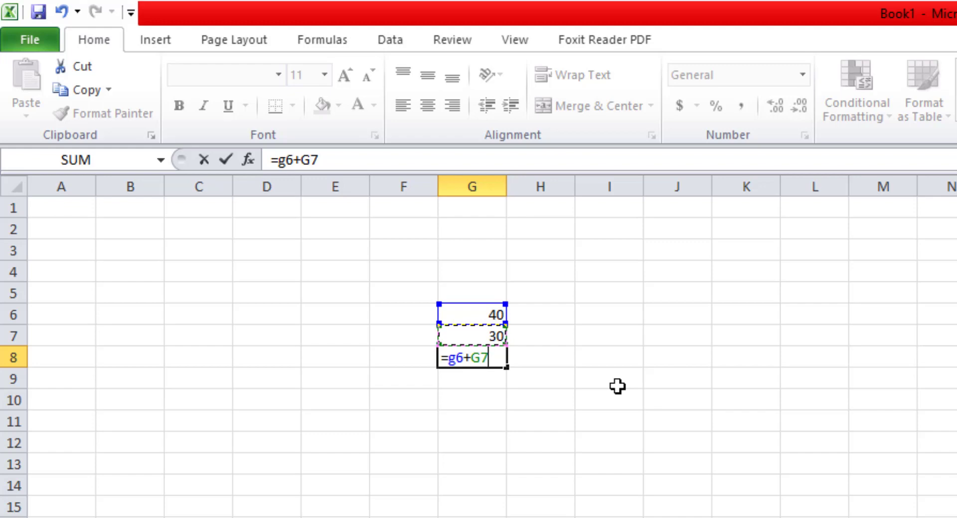
{"action": "key", "text": "Tab"}
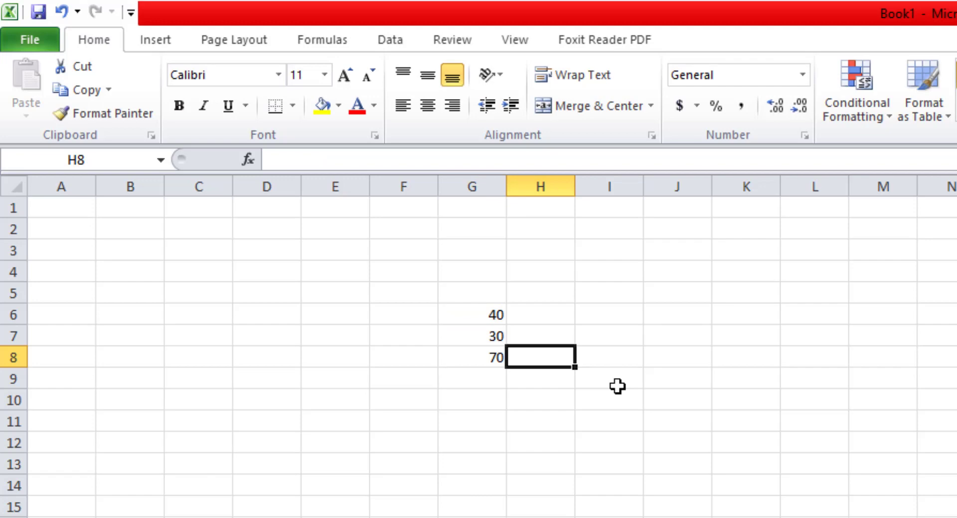
Enter the numbers 60 in cell I6 and 40 in cell I7
{"action": "left_click", "coordinate": [601, 321]}
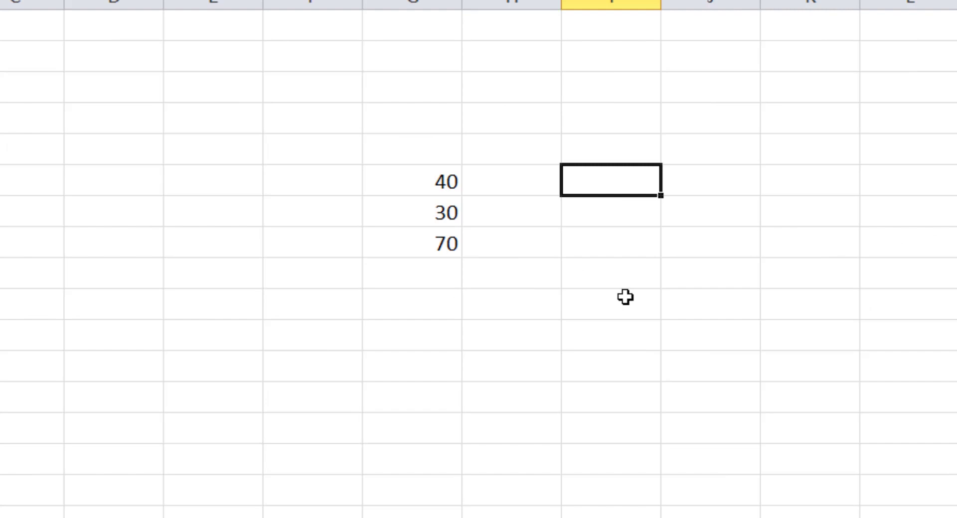
{"action": "type", "text": "60"}
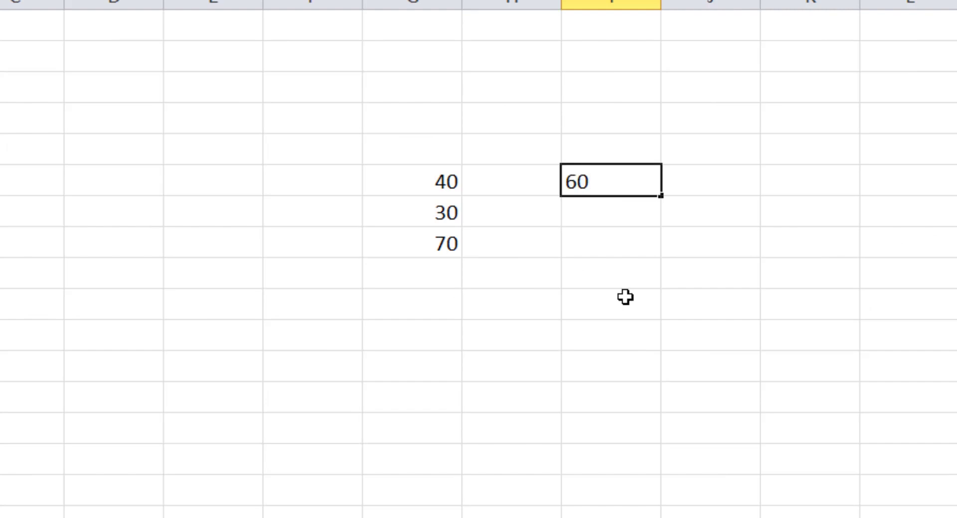
{"action": "key", "text": "Return"}
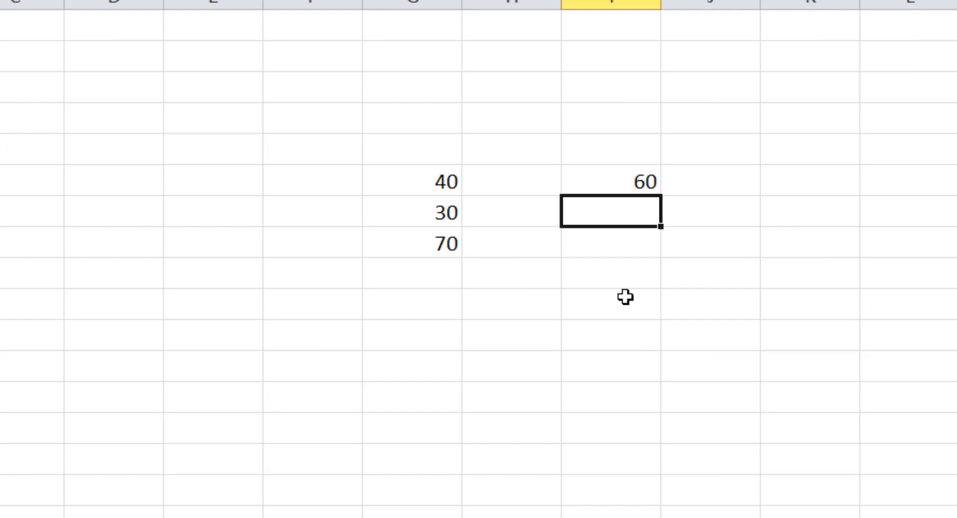
{"action": "type", "text": "40"}
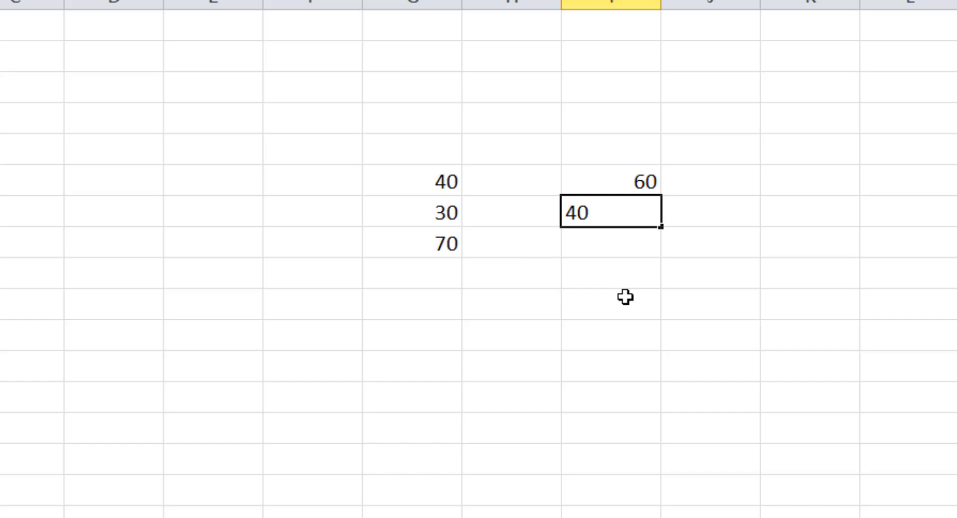
{"action": "key", "text": "Return"}
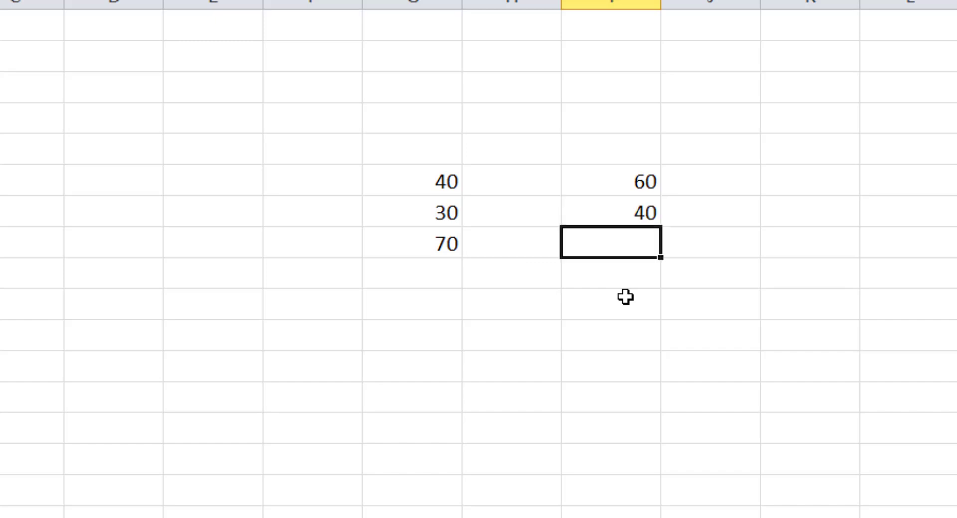
Subtract the second number from the first in cell I8 with the formula =I6-I7
{"action": "type", "text": "="}
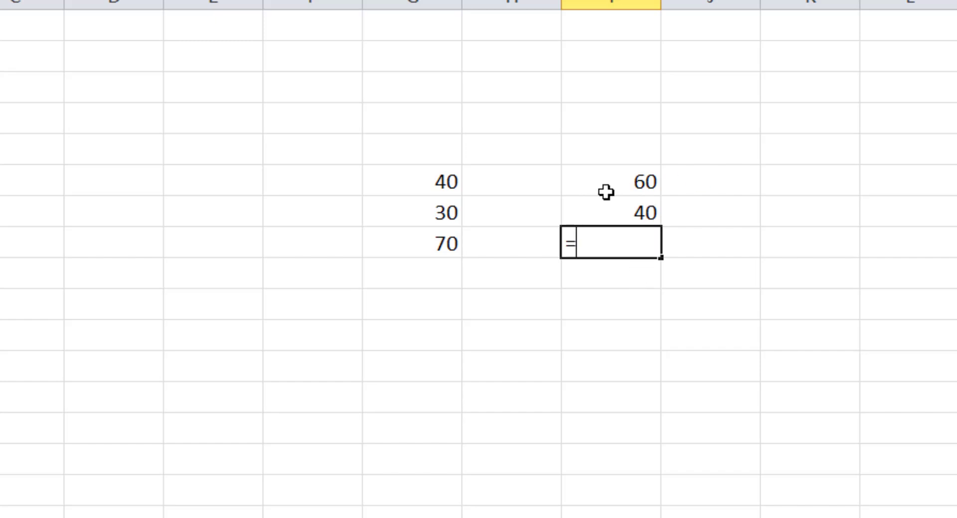
{"action": "left_click", "coordinate": [619, 178]}
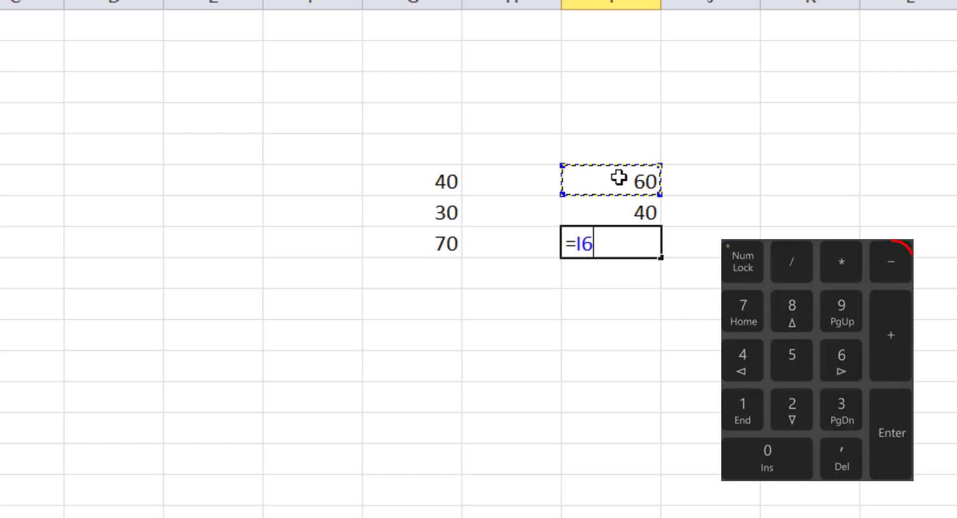
{"action": "type", "text": "-"}
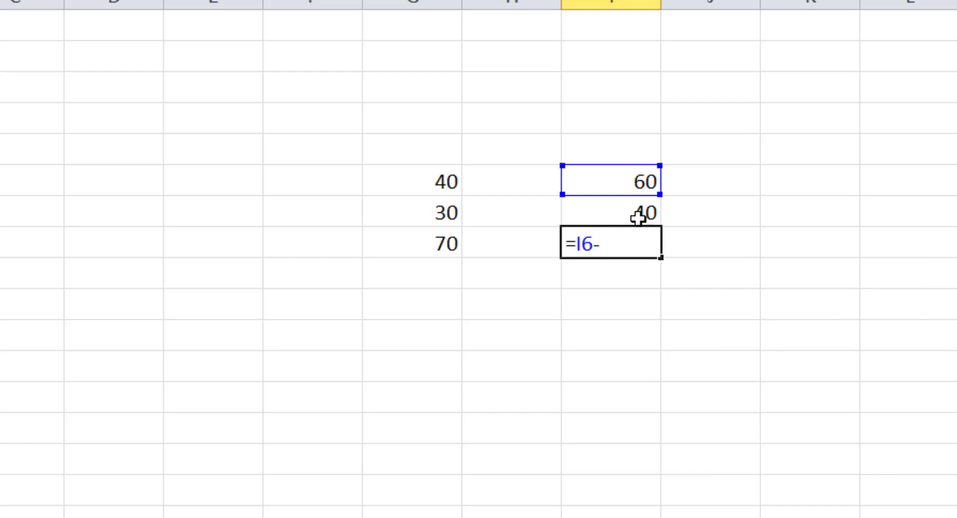
{"action": "left_click", "coordinate": [618, 214]}
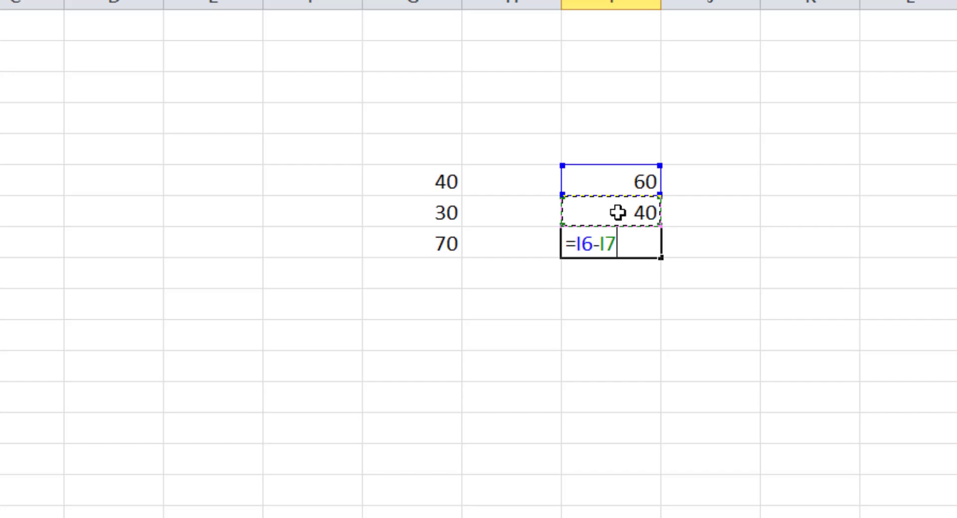
{"action": "key", "text": "Return"}
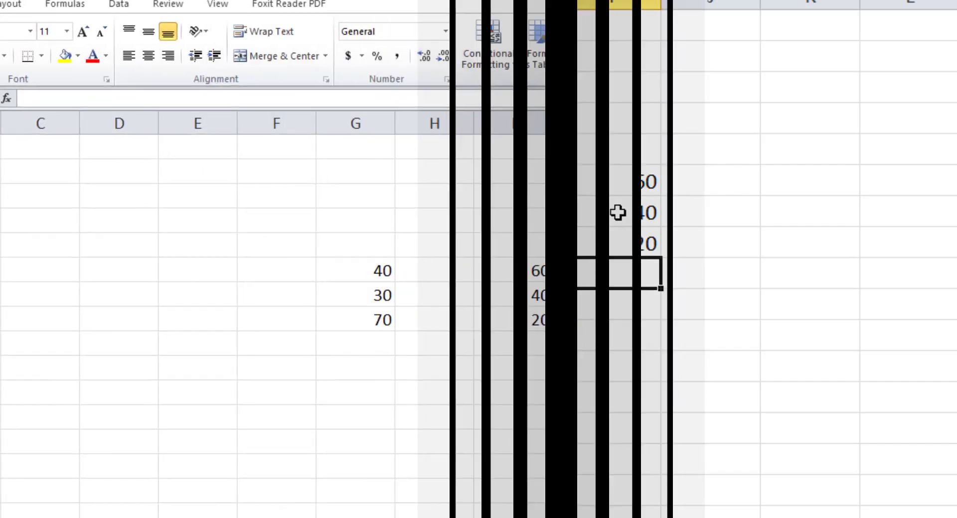
Enter the numbers 50 in cell K6 and 10 in cell K7
{"action": "left_click", "coordinate": [810, 187]}
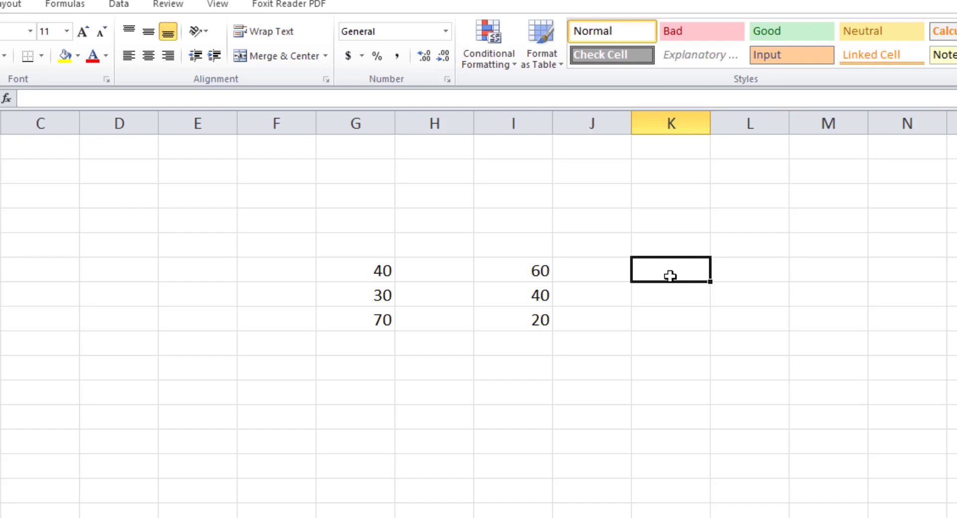
{"action": "type", "text": "50"}
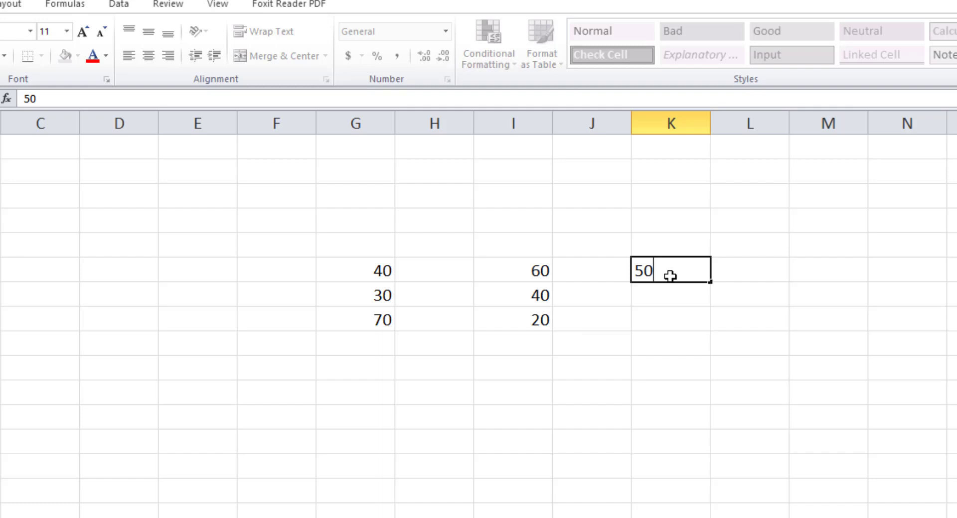
{"action": "key", "text": "Return"}
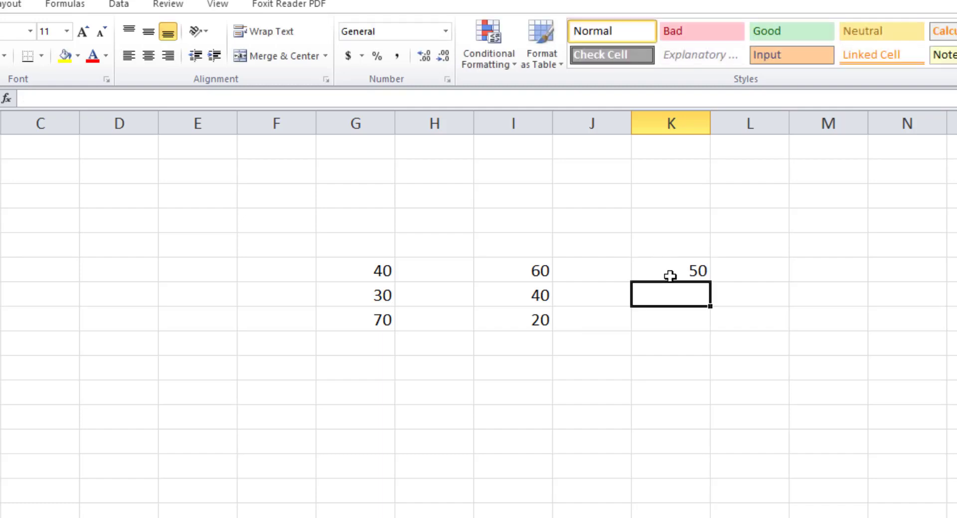
{"action": "type", "text": "10"}
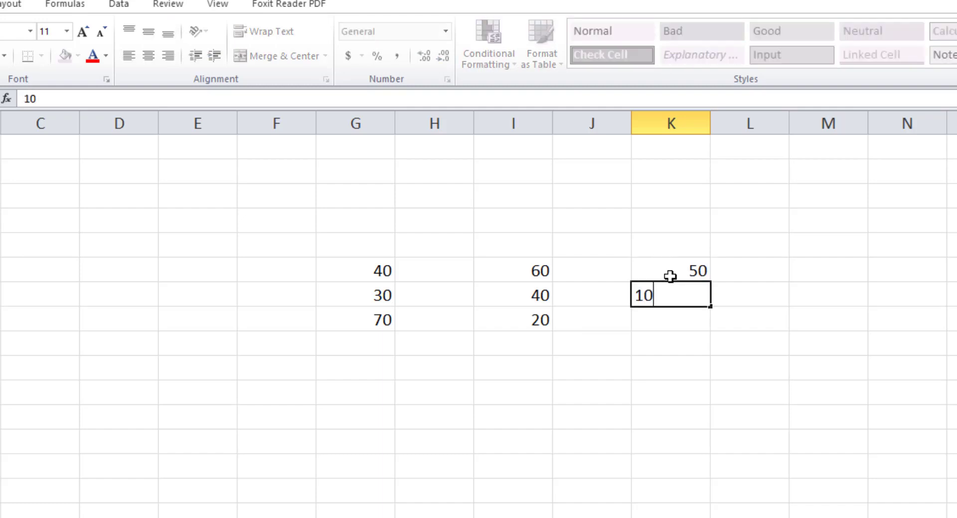
{"action": "key", "text": "Return"}
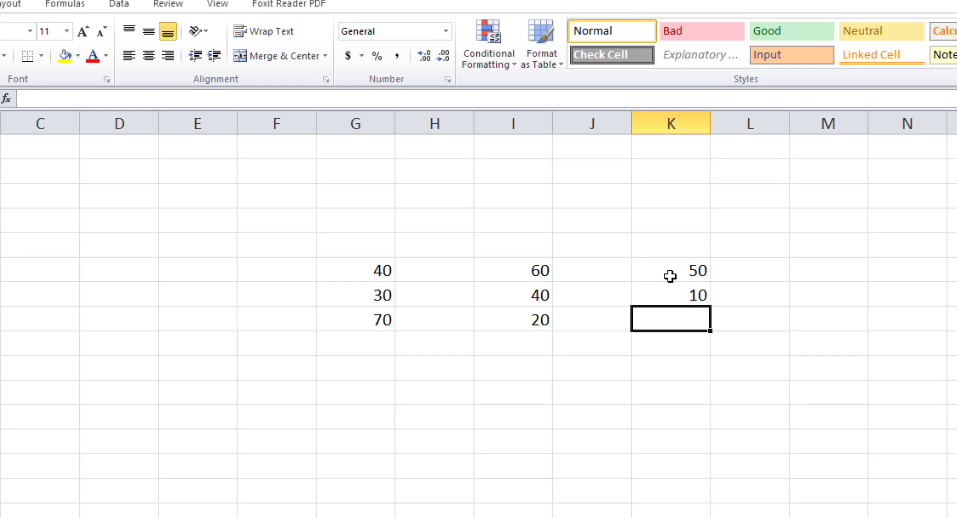
Multiply the two numbers in cell K8 with the formula =K6*K7
{"action": "type", "text": "="}
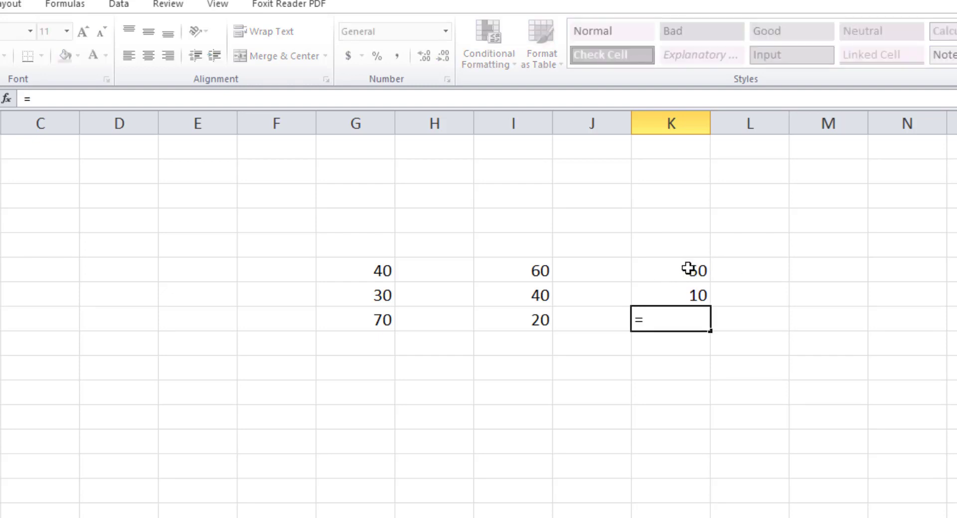
{"action": "left_click", "coordinate": [689, 268]}
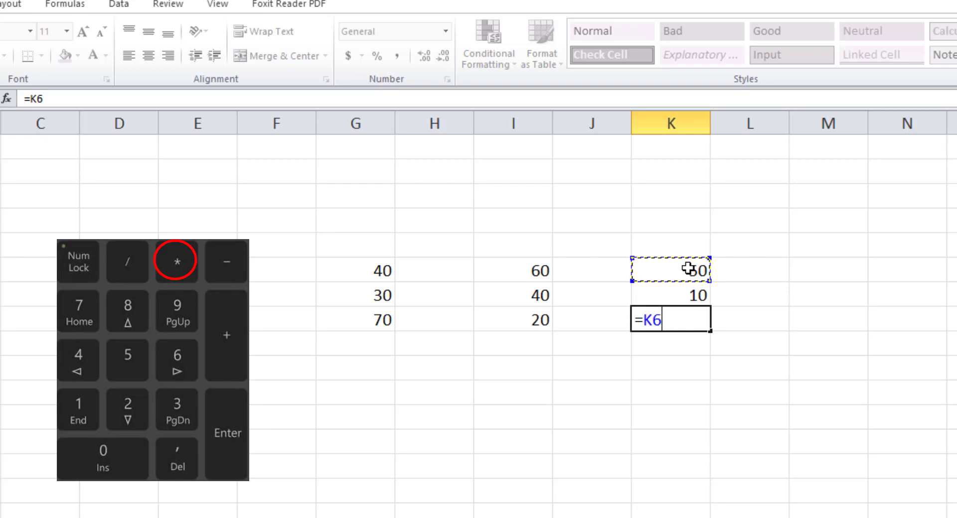
{"action": "type", "text": "*"}
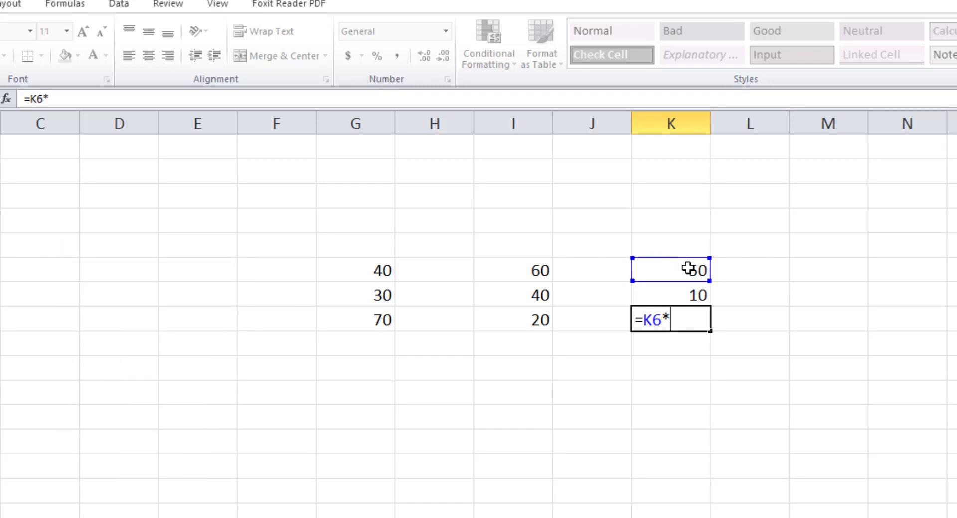
{"action": "left_click", "coordinate": [691, 295]}
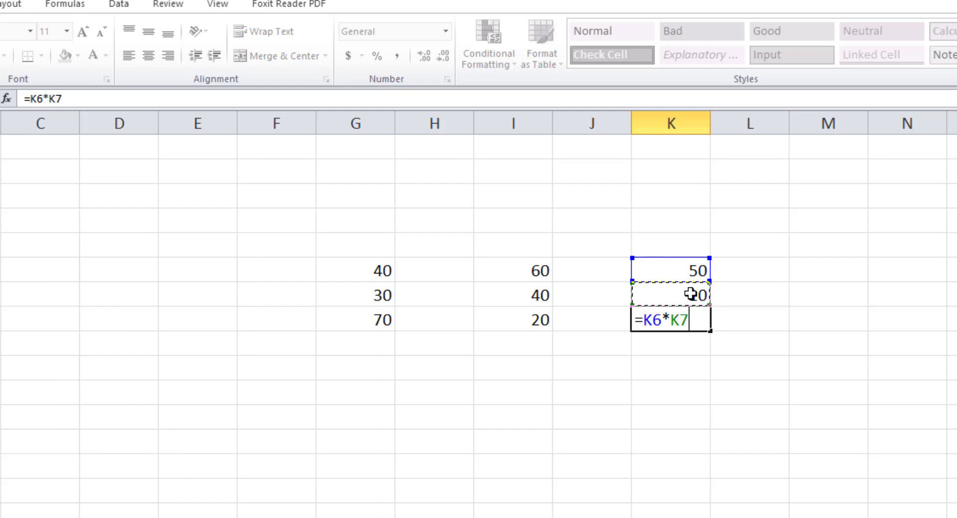
{"action": "key", "text": "Return"}
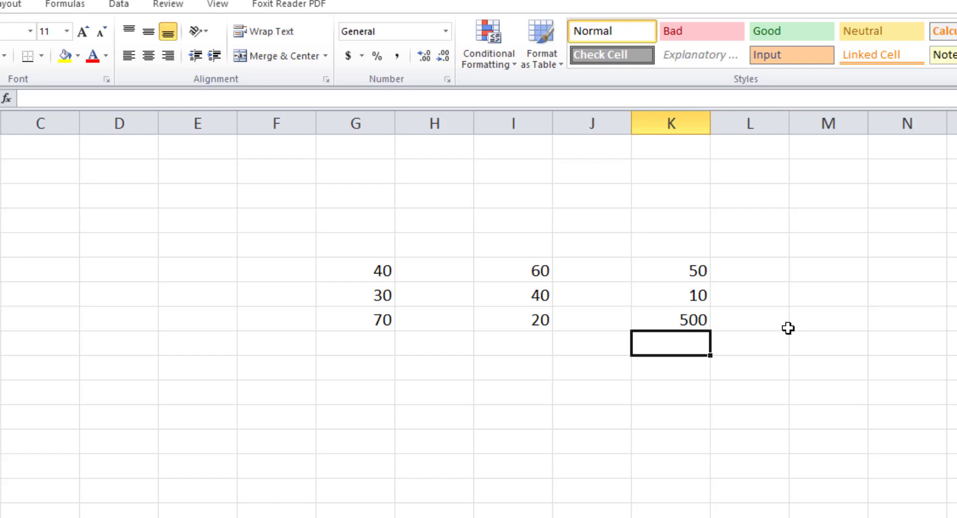
Enter the numbers 60 in cell M6 and 20 in cell M7
{"action": "left_click", "coordinate": [813, 274]}
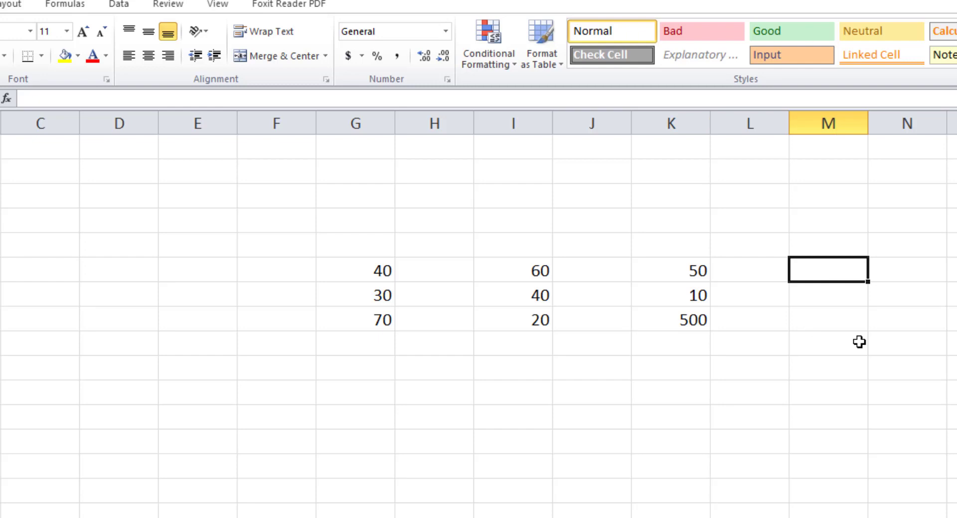
{"action": "type", "text": "60"}
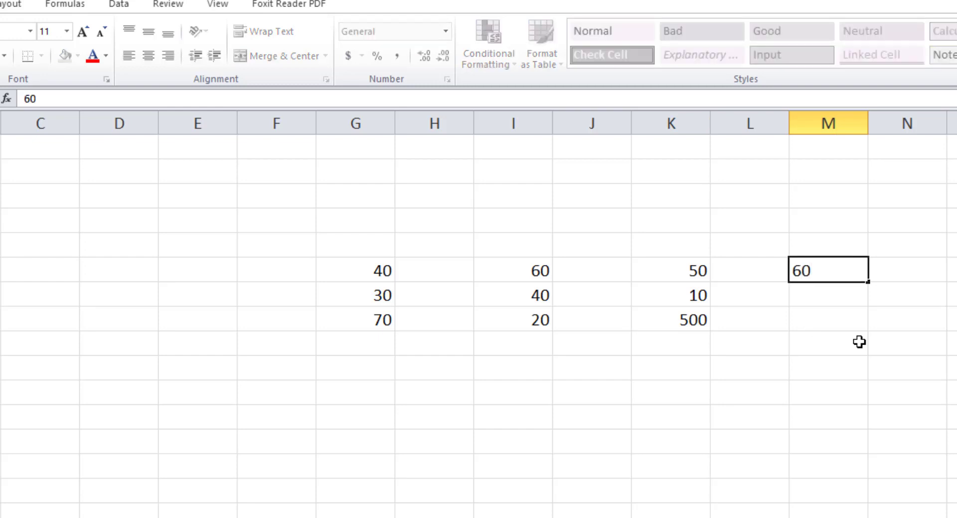
{"action": "key", "text": "Return"}
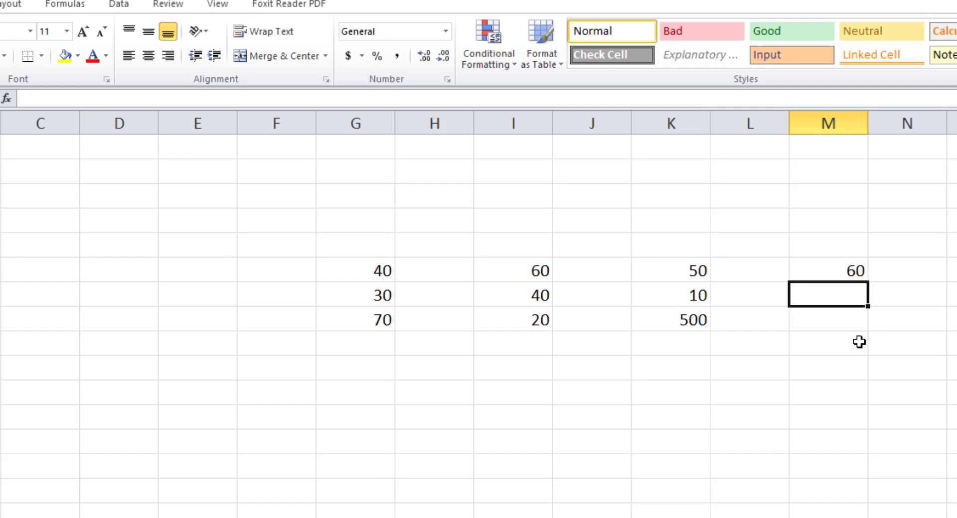
{"action": "type", "text": "20"}
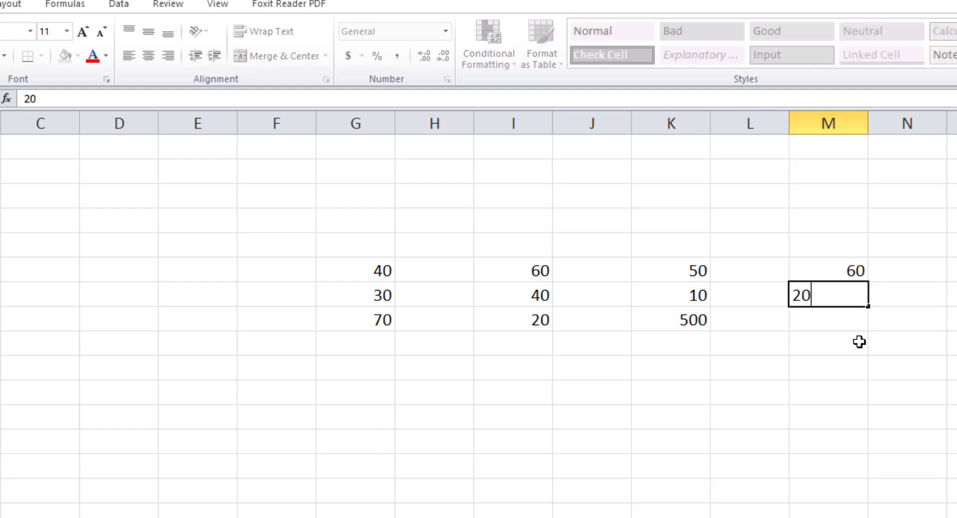
{"action": "key", "text": "Return"}
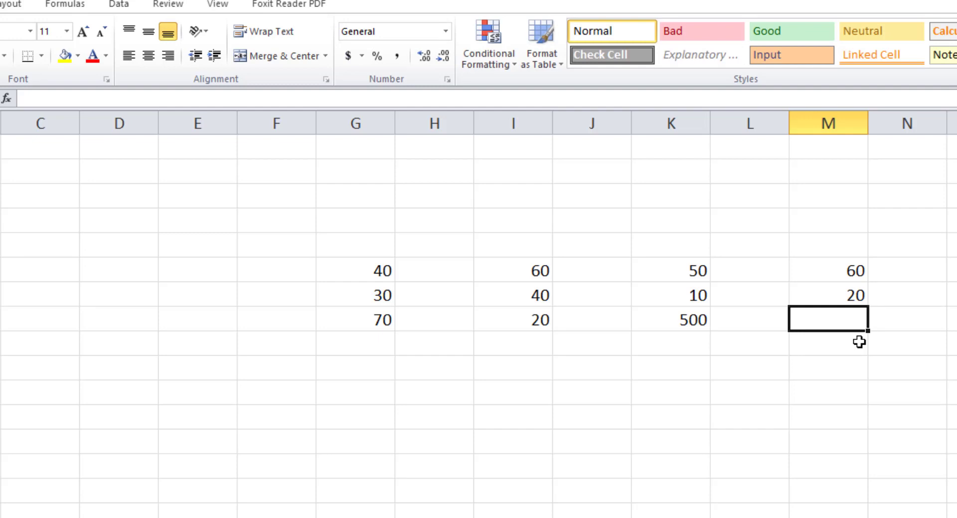
Divide the first number by the second in cell M8 with the formula =M6/M7
{"action": "type", "text": "="}
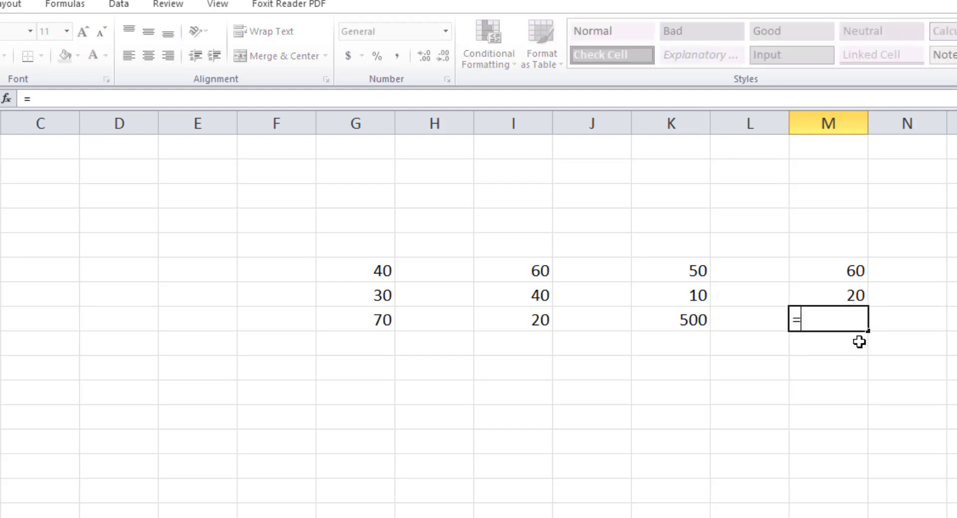
{"action": "left_click", "coordinate": [841, 268]}
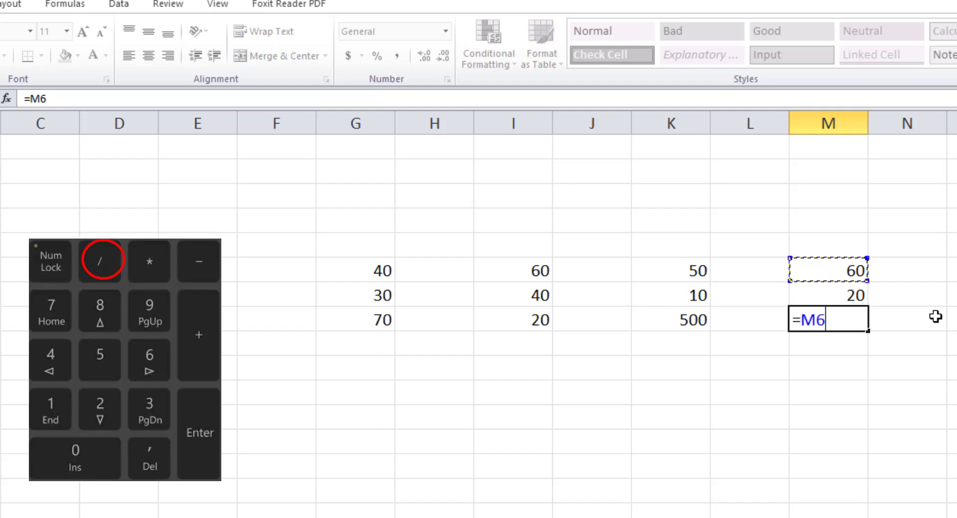
{"action": "type", "text": "/"}
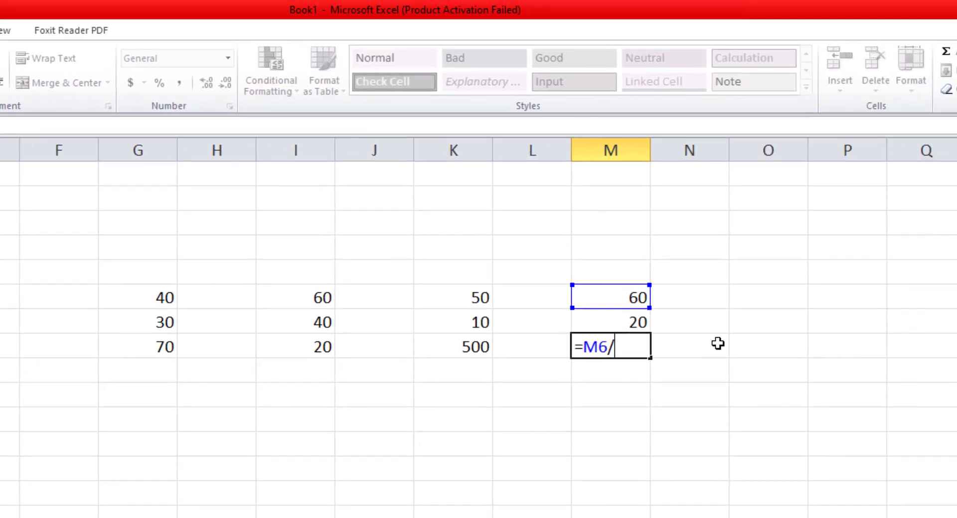
{"action": "left_click", "coordinate": [608, 326]}
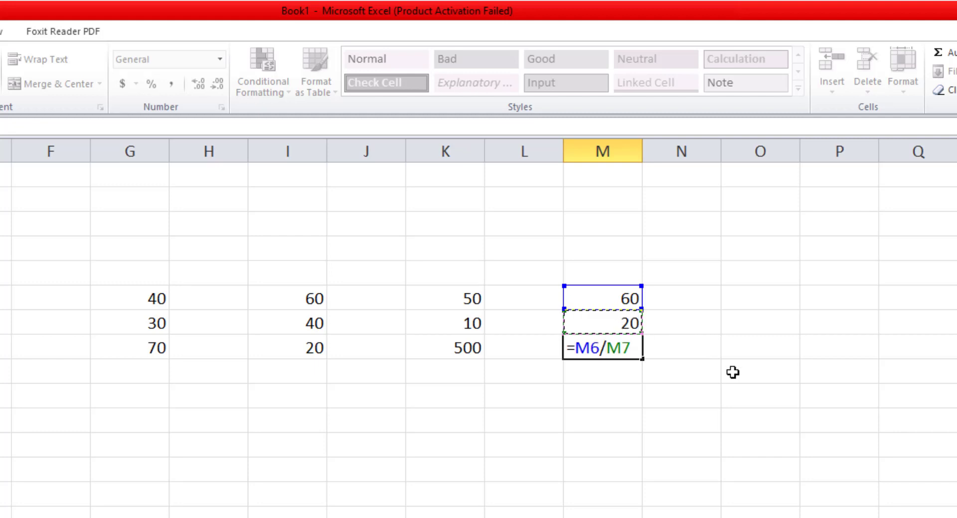
{"action": "key", "text": "Return"}
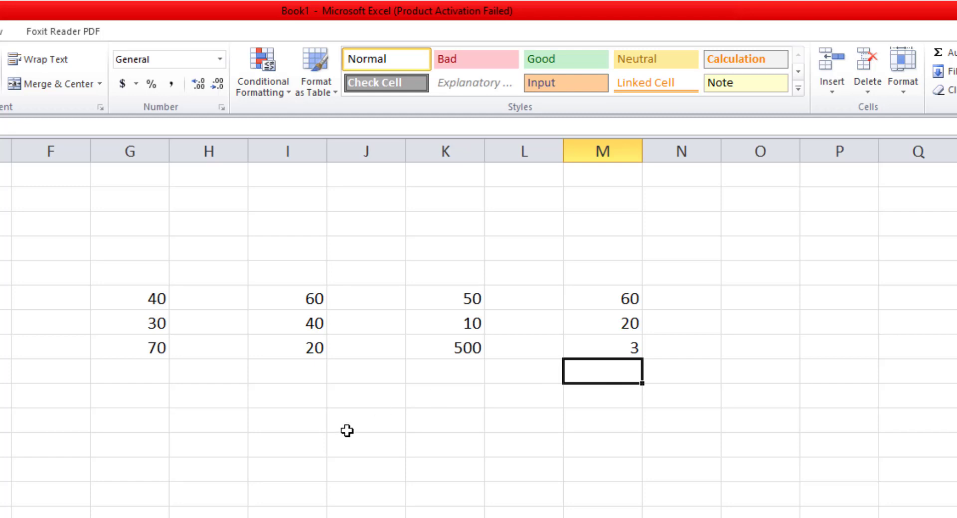
Enter the numbers 30 in cell G12 and 10 in cell H12, side by side in one row
{"action": "left_click", "coordinate": [124, 445]}
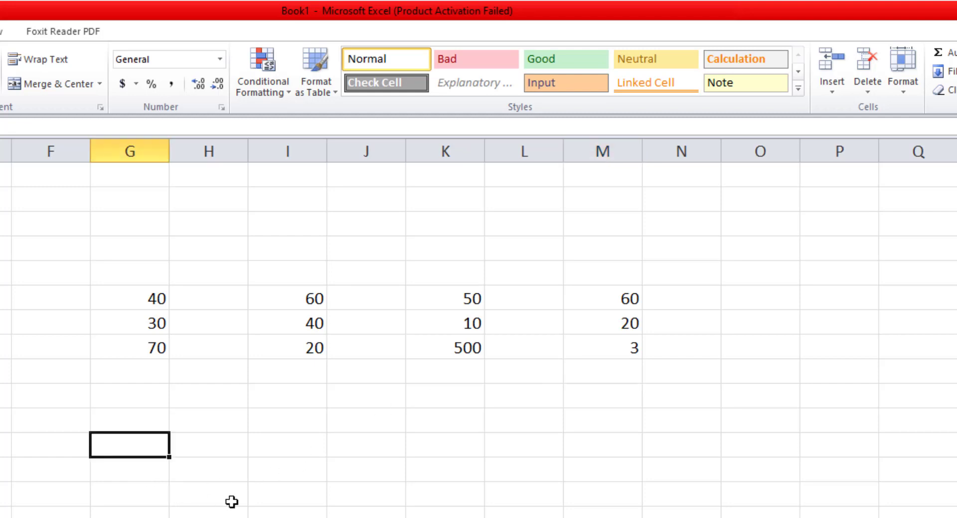
{"action": "type", "text": "30"}
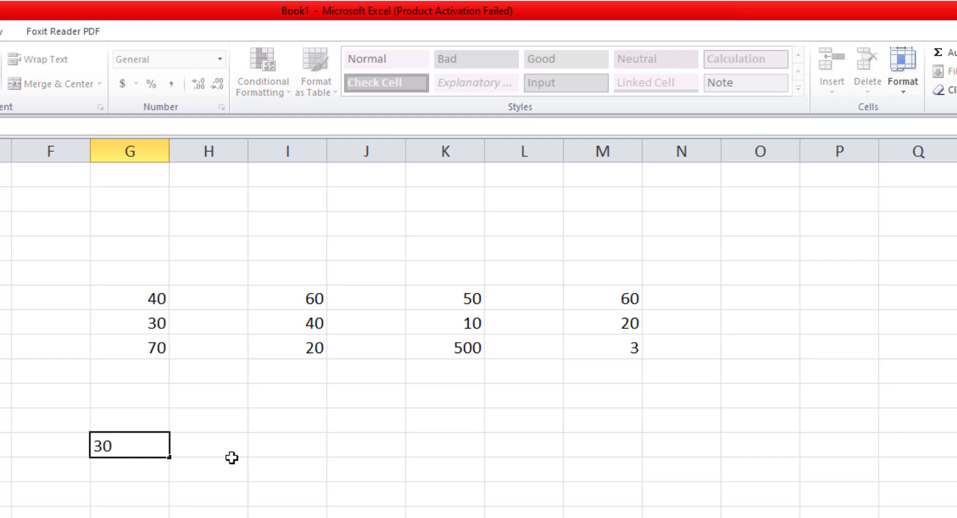
{"action": "key", "text": "Tab"}
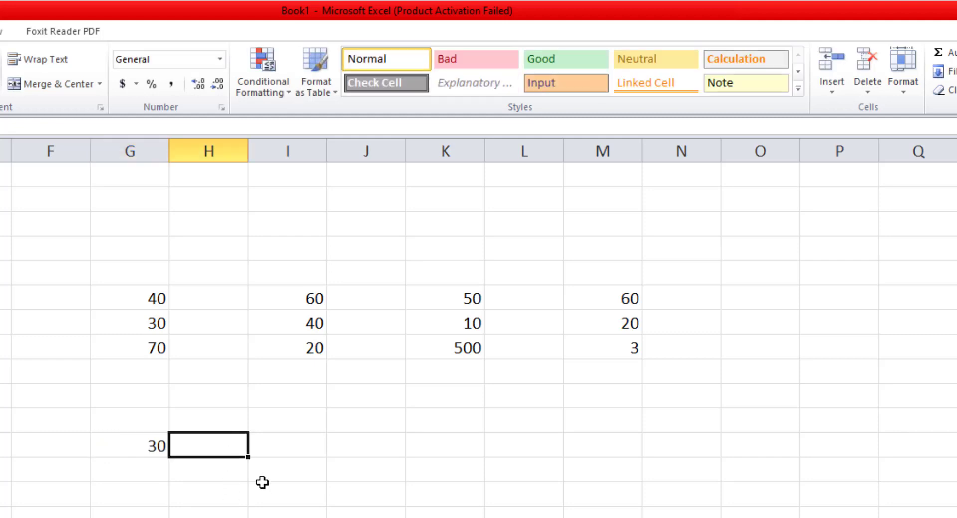
{"action": "type", "text": "10"}
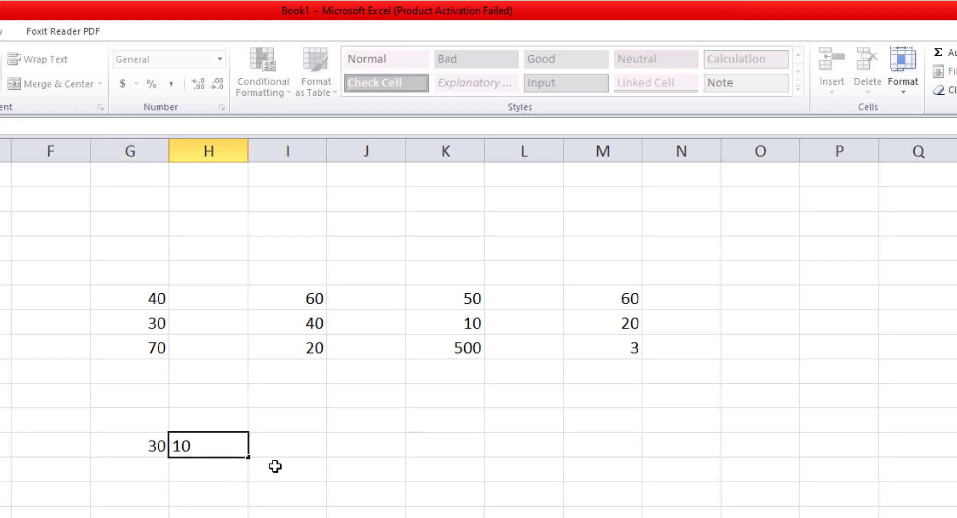
{"action": "key", "text": "Tab"}
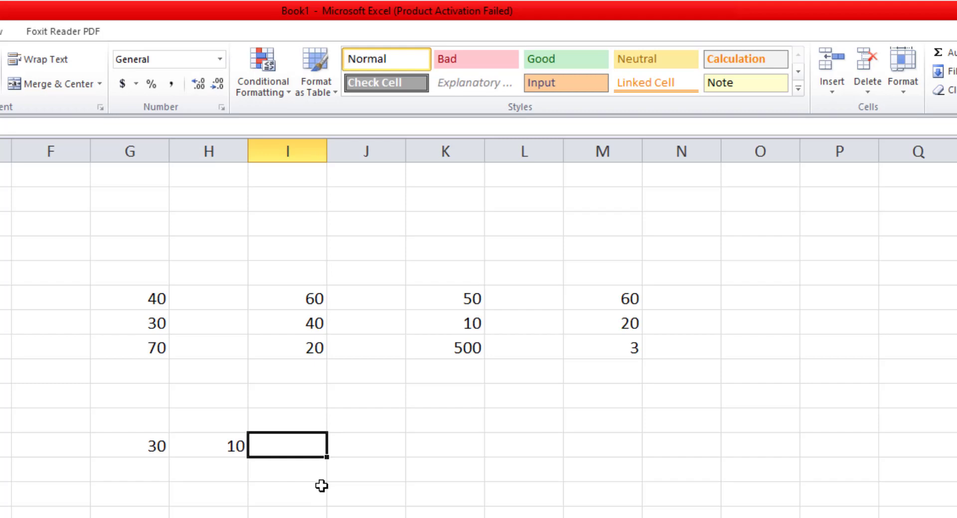
Add the two numbers of row 12 in cell I12 with the formula =G12+H12
{"action": "type", "text": "="}
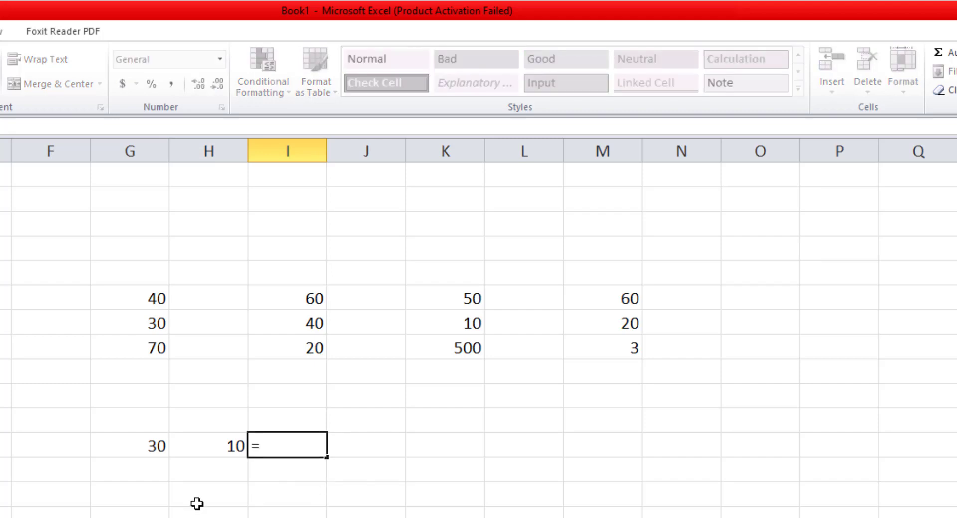
{"action": "left_click", "coordinate": [137, 446]}
{"action": "type", "text": "+"}
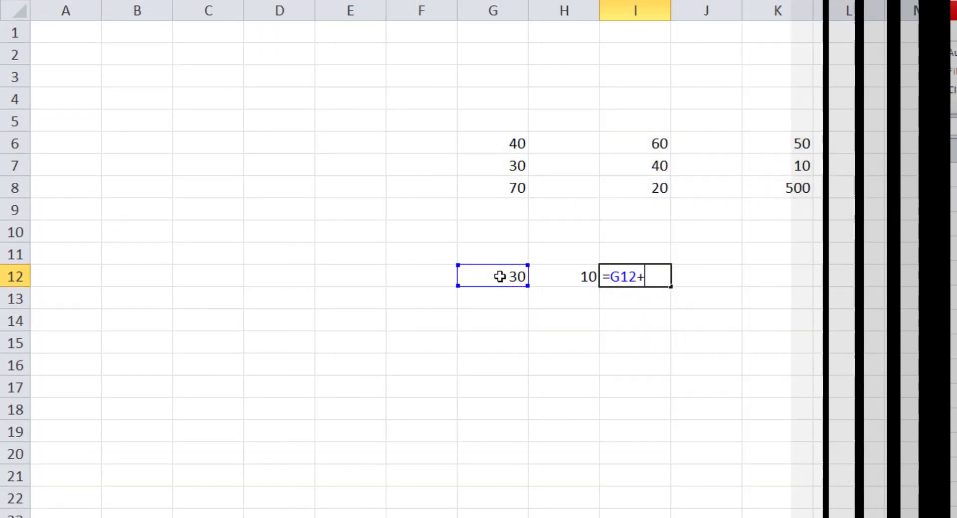
{"action": "left_click", "coordinate": [587, 277]}
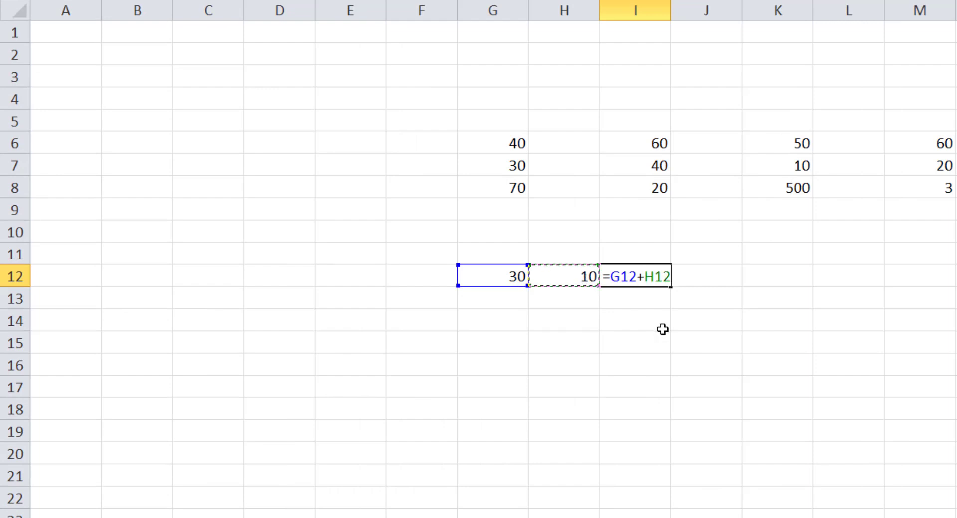
{"action": "key", "text": "Return"}
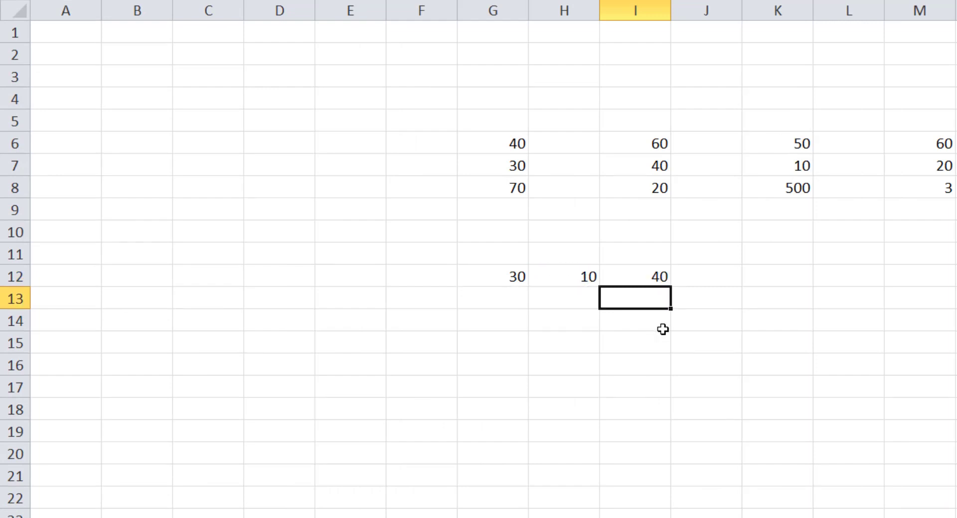
{"action": "left_click", "coordinate": [656, 280]}
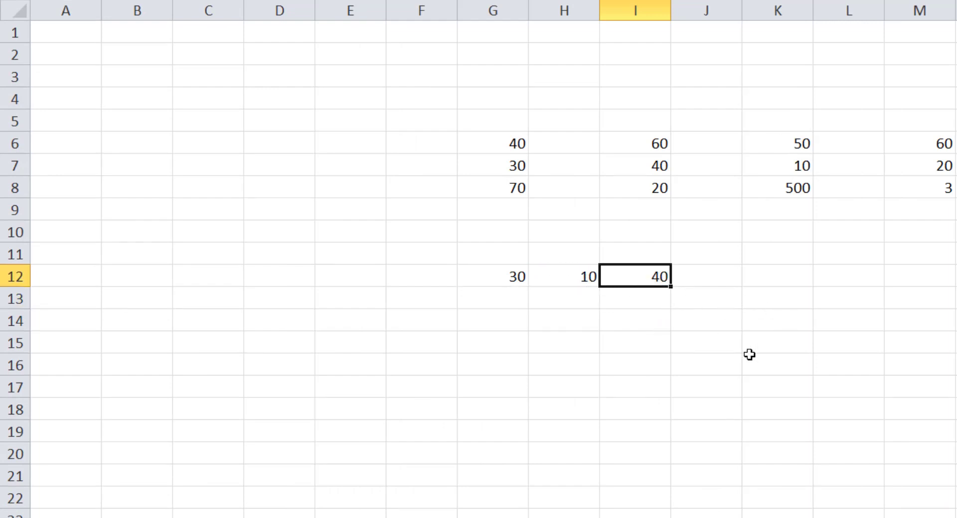
Subtract the row 12 sum from the number in K6 in cell I15 with the formula =K6-I12
{"action": "left_click", "coordinate": [641, 347]}
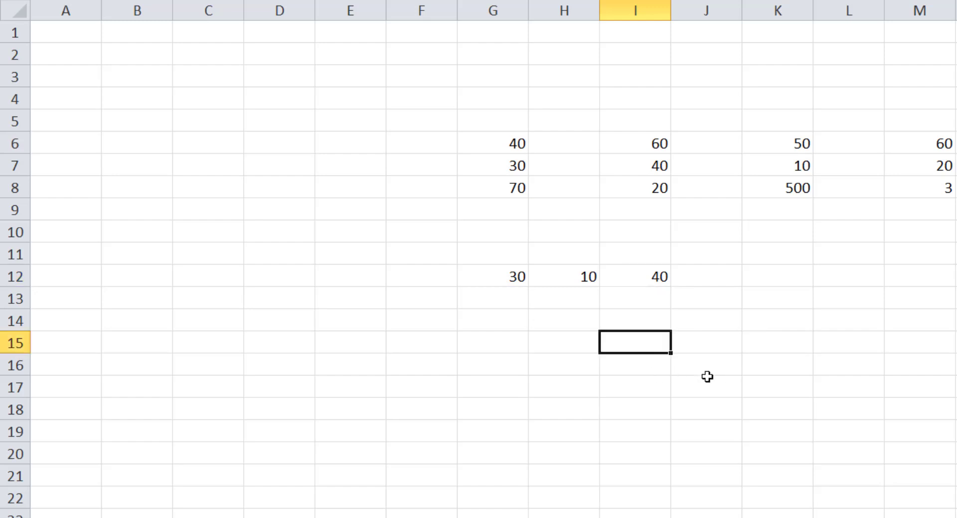
{"action": "type", "text": "="}
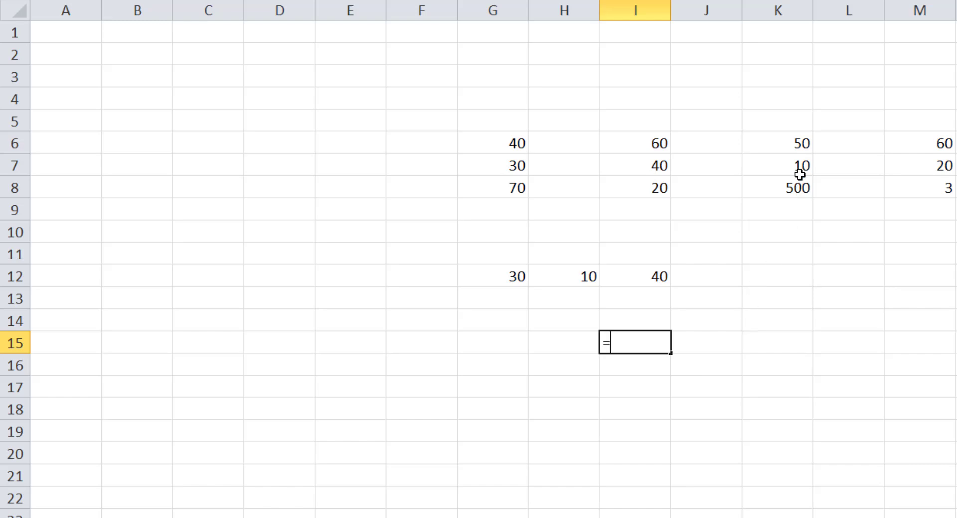
{"action": "left_click", "coordinate": [791, 147]}
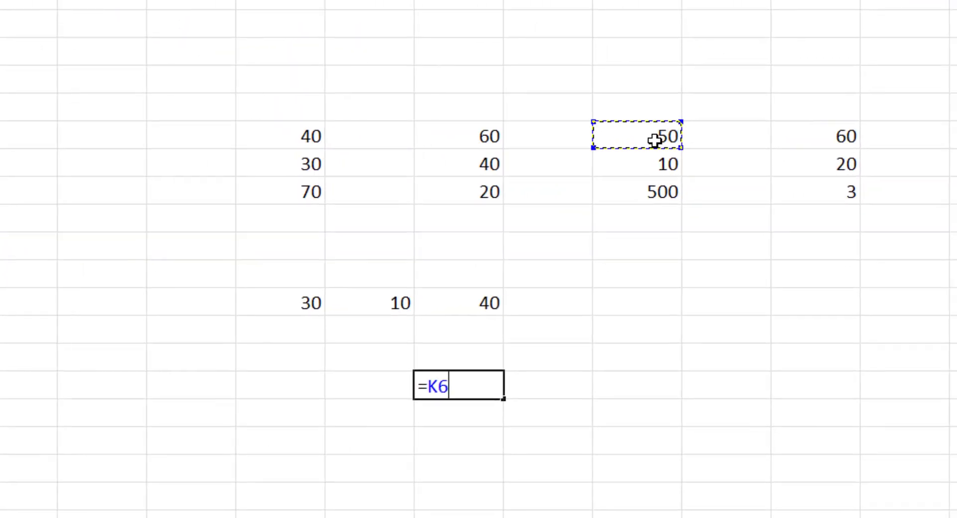
{"action": "type", "text": "-"}
{"action": "left_click", "coordinate": [465, 306]}
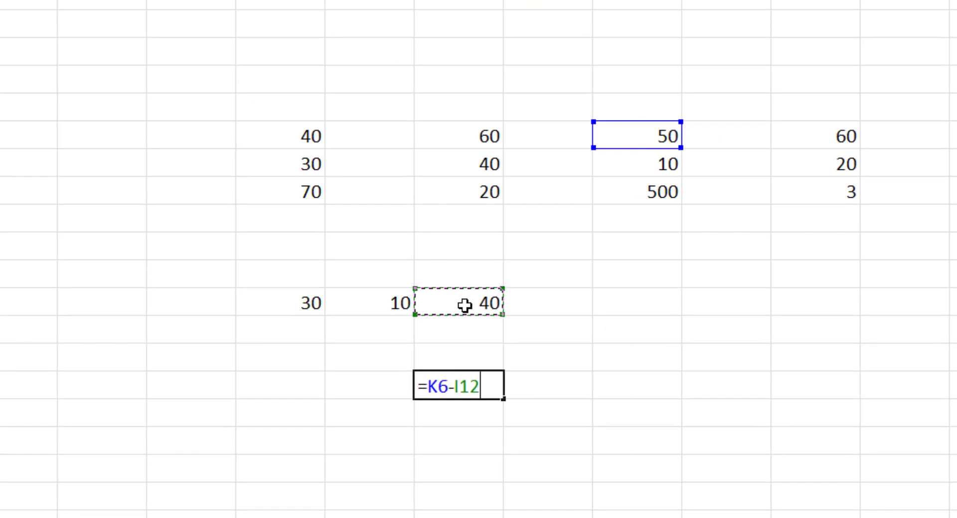
{"action": "key", "text": "Return"}
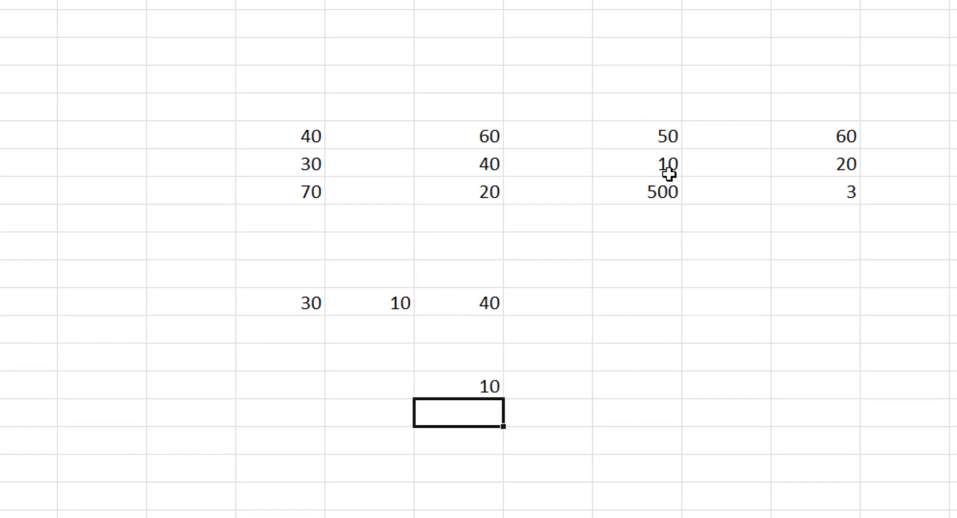
{"action": "left_click", "coordinate": [476, 386]}
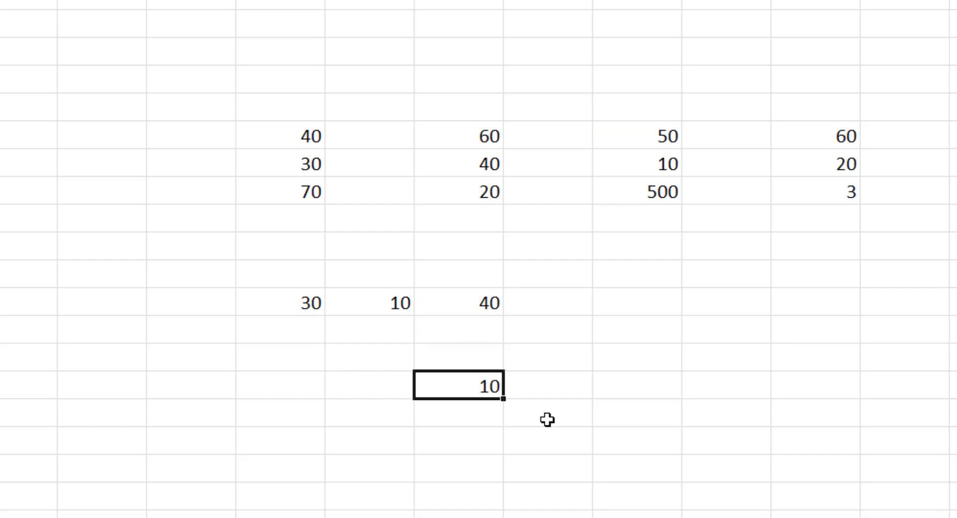